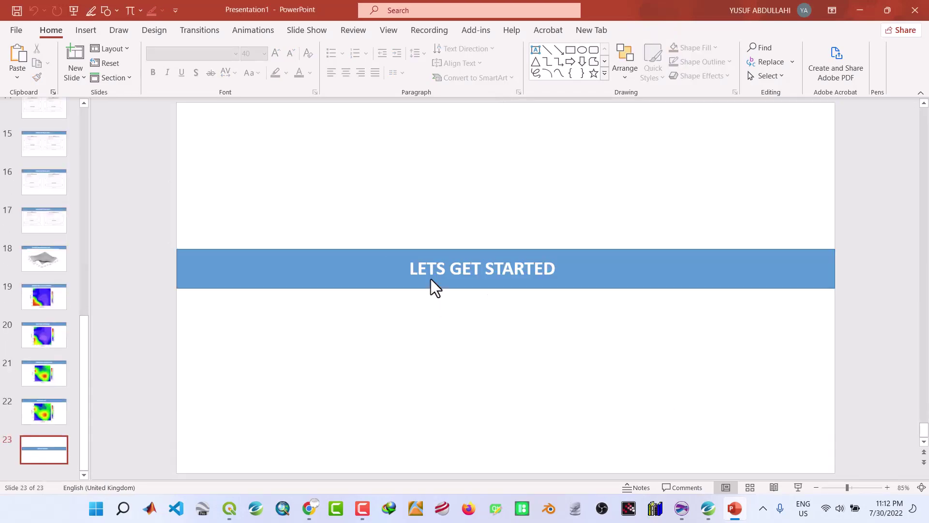
# Switch to Oasis montaj and view the TMI_LAT_LONG and REG_LAT_LONG grids
pyautogui.click(859, 11)
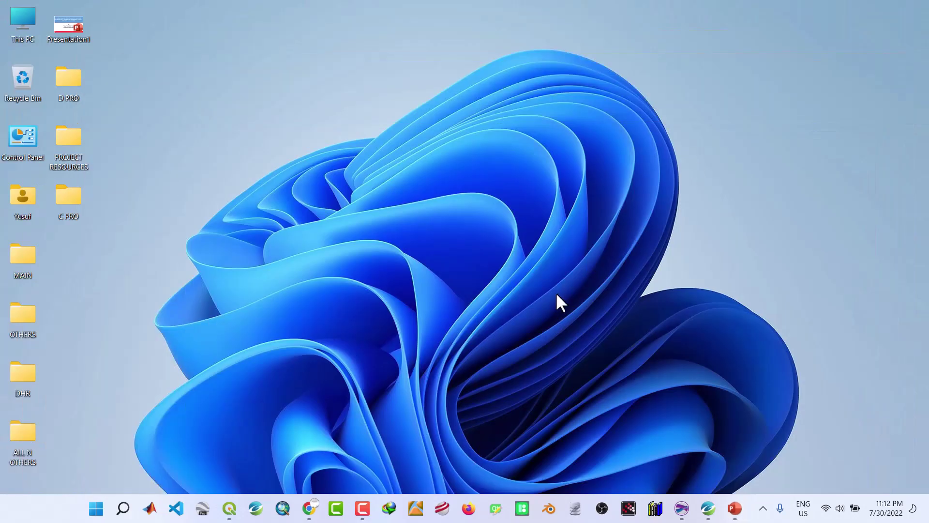
pyautogui.click(708, 508)
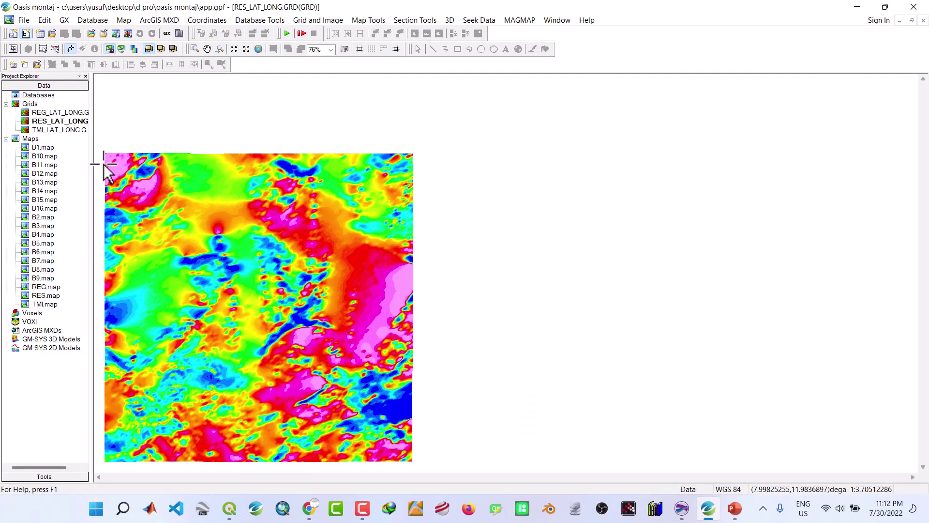
pyautogui.doubleClick(43, 130)
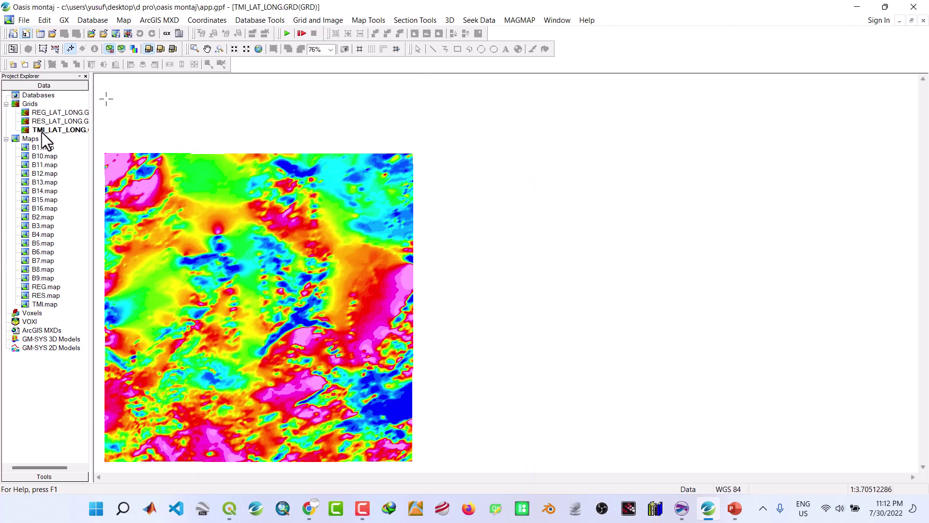
pyautogui.doubleClick(41, 112)
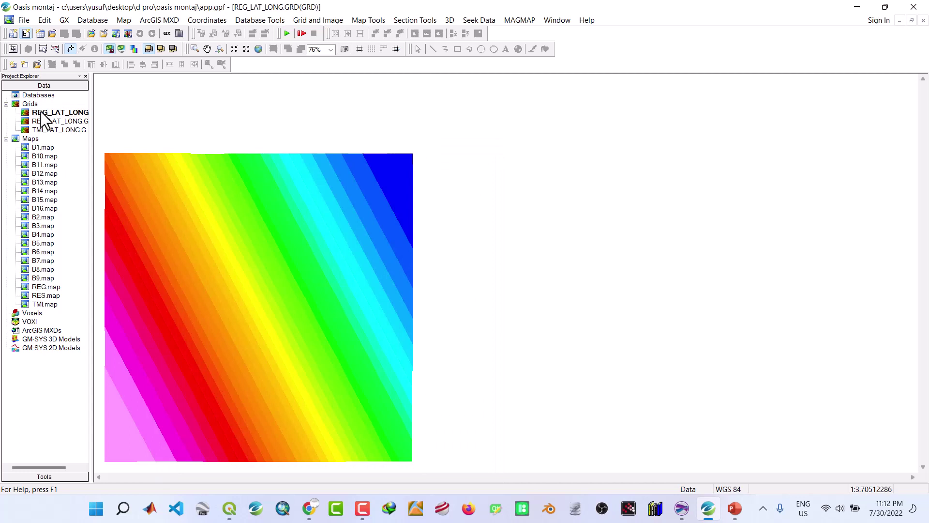
# Review the radially averaged power spectrum maps B1, B11, B10, B16, B2, B5 and B7
pyautogui.doubleClick(45, 148)
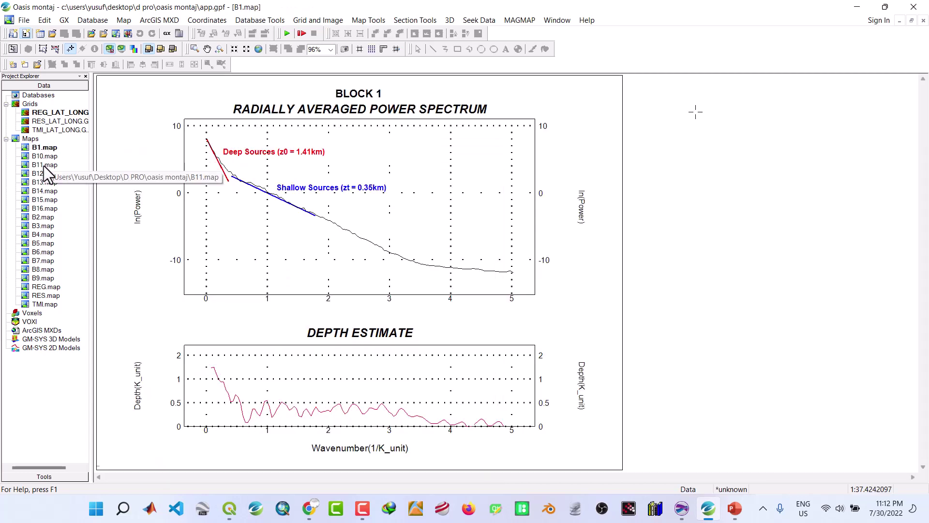
pyautogui.doubleClick(43, 164)
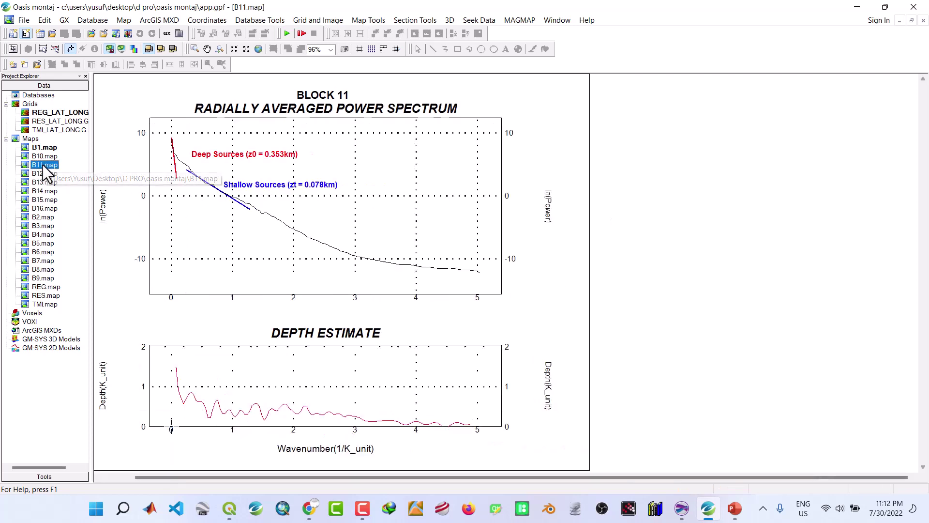
pyautogui.doubleClick(43, 157)
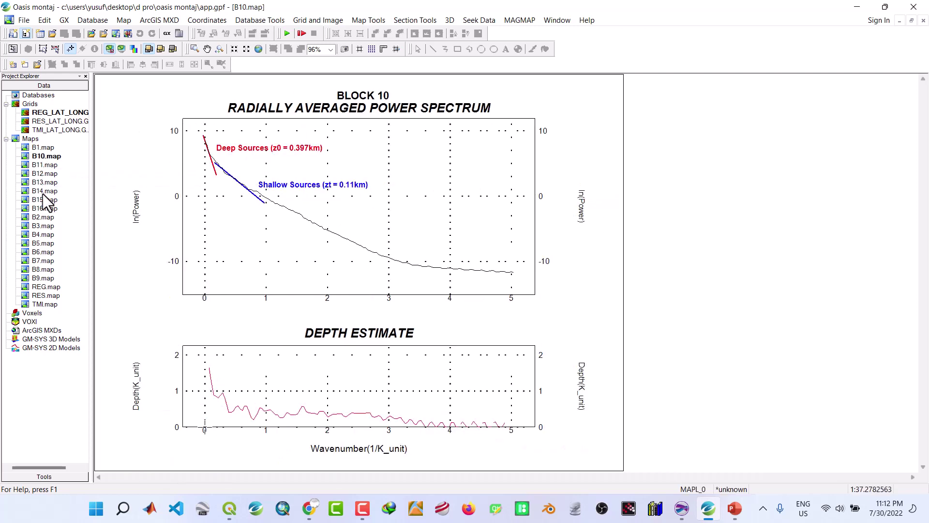
pyautogui.doubleClick(44, 208)
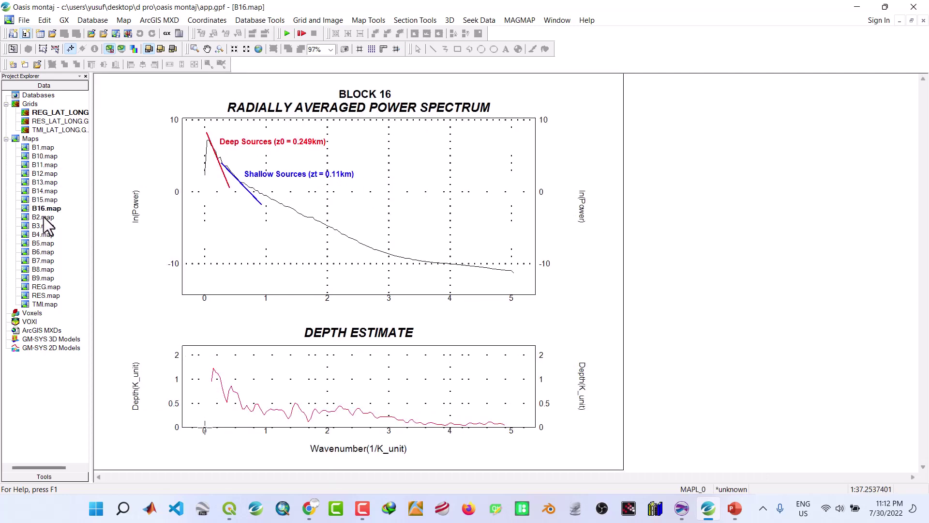
pyautogui.click(44, 218)
pyautogui.doubleClick(43, 217)
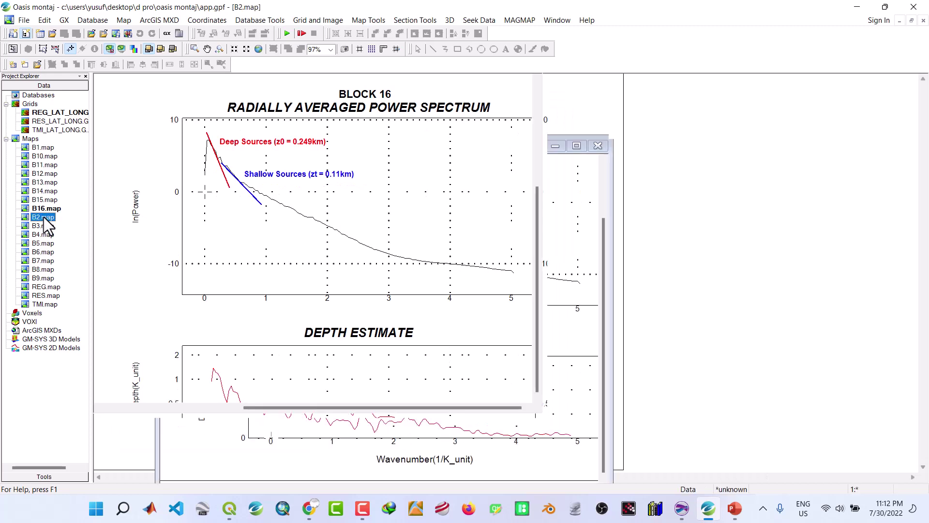
pyautogui.doubleClick(41, 244)
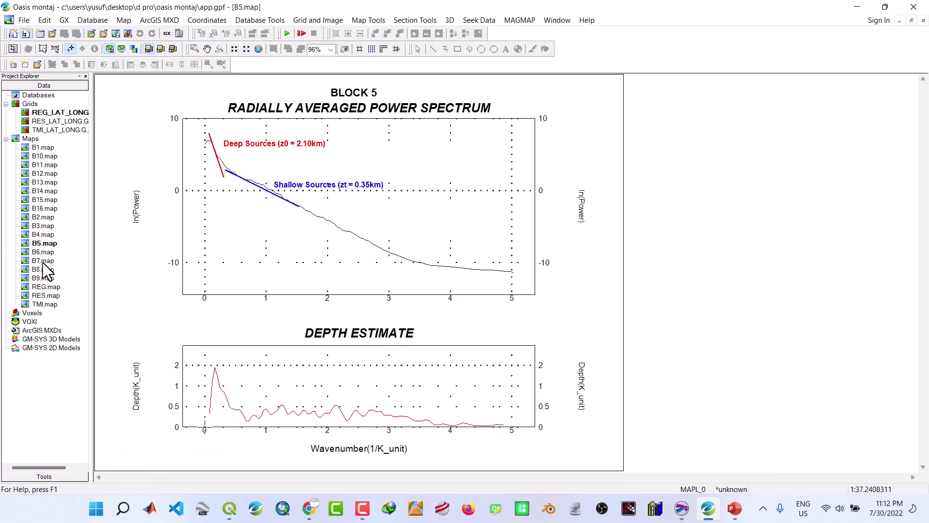
pyautogui.doubleClick(43, 262)
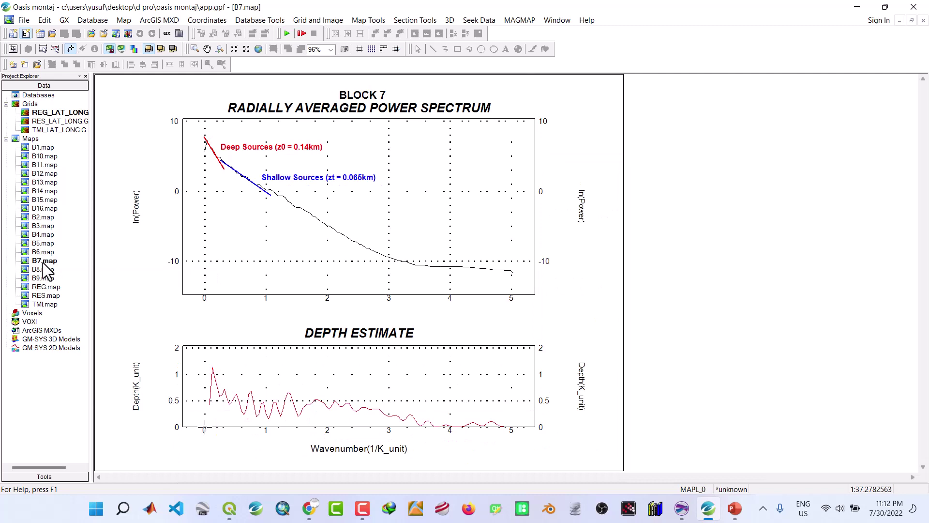
# View the TMI, residual and regional magnetic intensity maps, and minimise the program
pyautogui.doubleClick(45, 304)
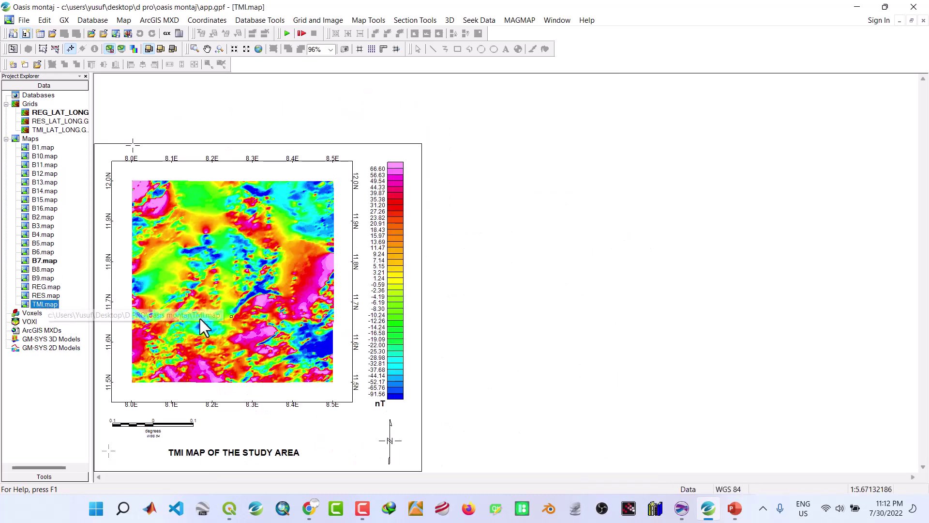
pyautogui.doubleClick(46, 295)
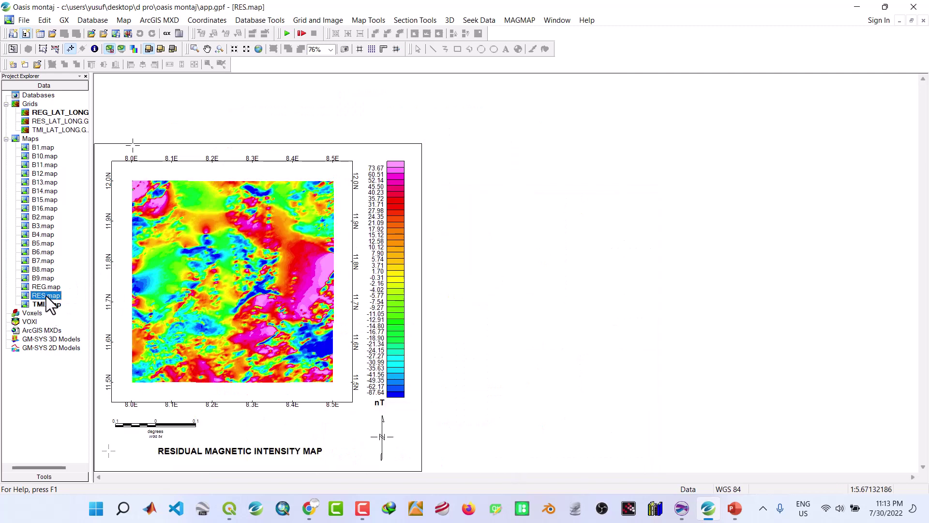
pyautogui.doubleClick(52, 287)
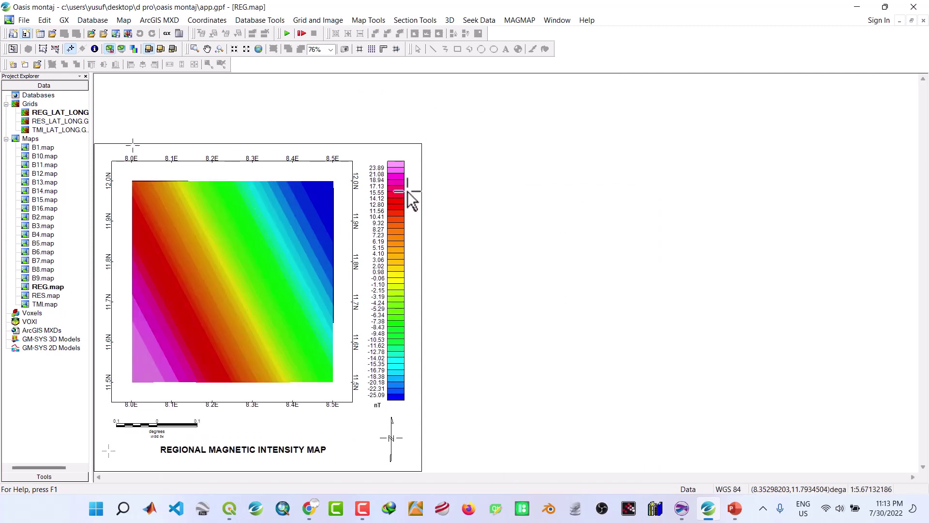
pyautogui.click(857, 7)
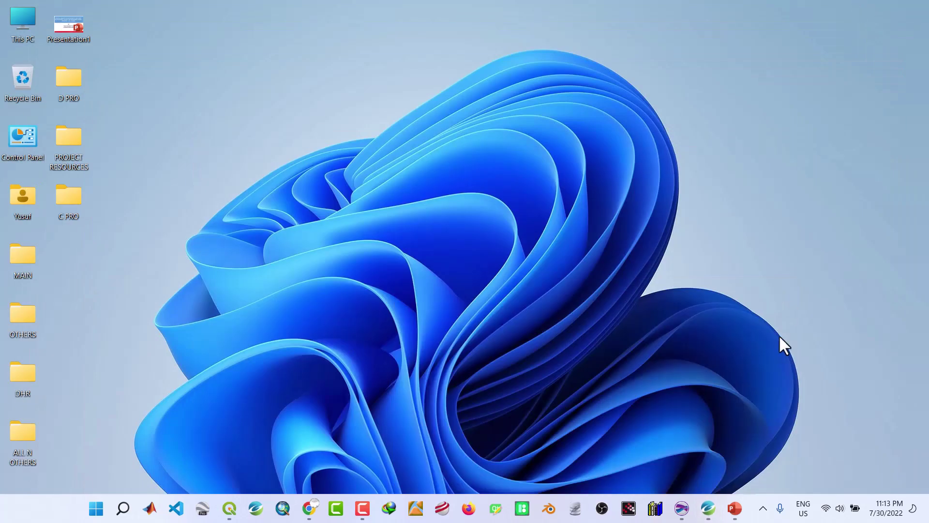
# Switch to Surfer and review the deeper sources, shallow_sources, curie_depth, geothermal_gradient and Heat Flow plots
pyautogui.click(682, 509)
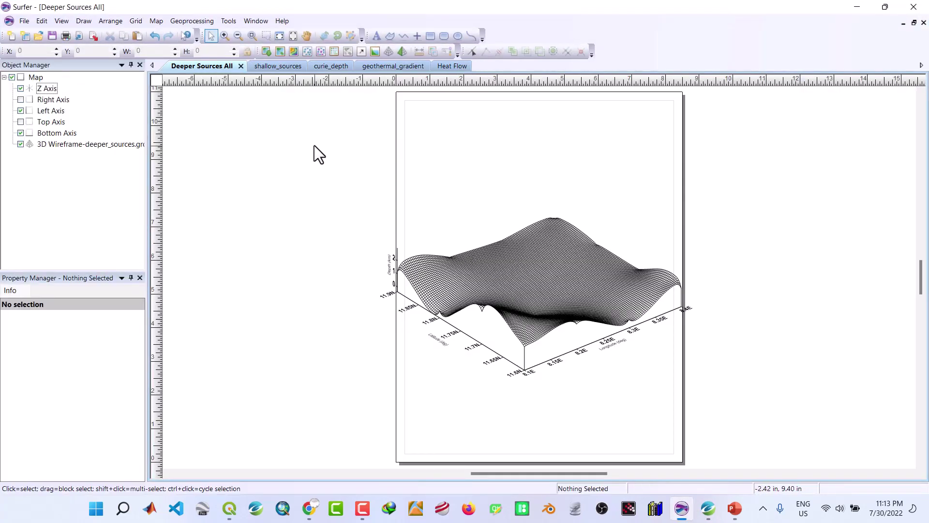
pyautogui.click(268, 66)
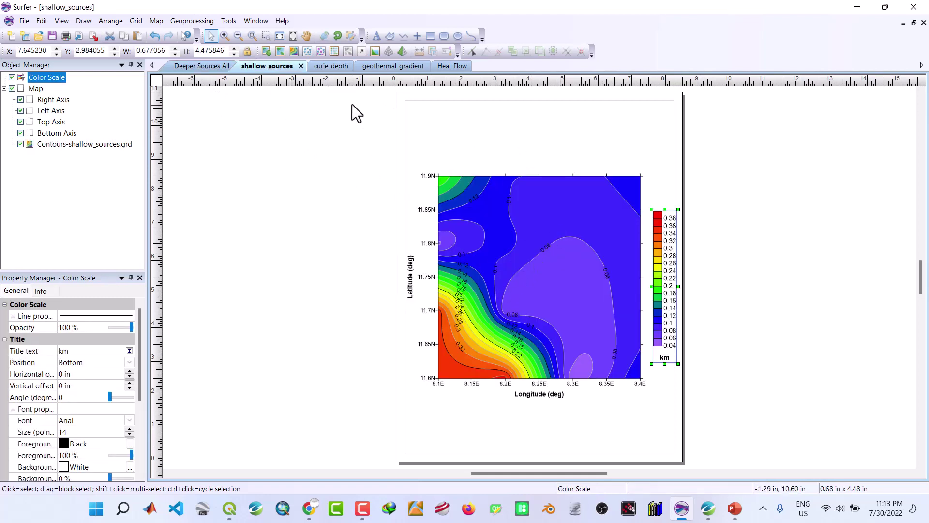
pyautogui.click(331, 67)
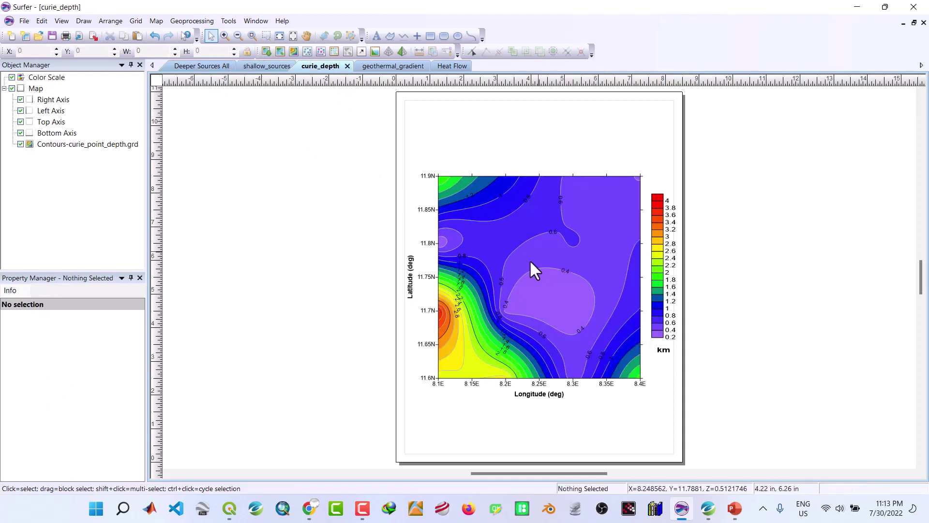
pyautogui.click(380, 66)
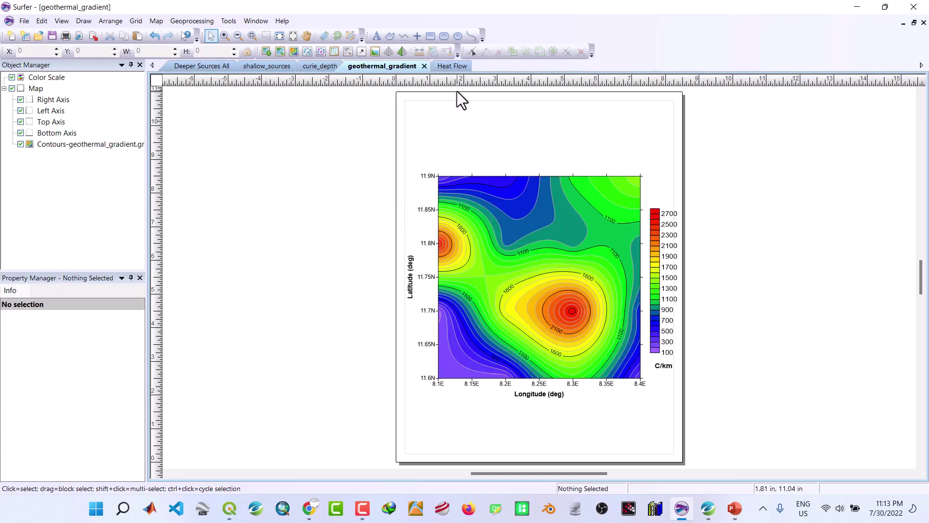
pyautogui.click(449, 67)
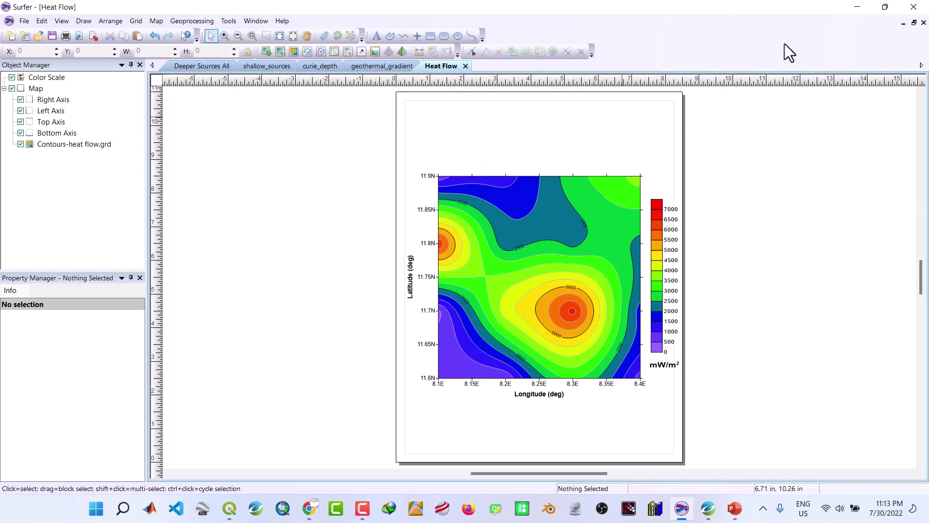
# Switch to QGIS to view the study area map, and return to the desktop
pyautogui.click(857, 7)
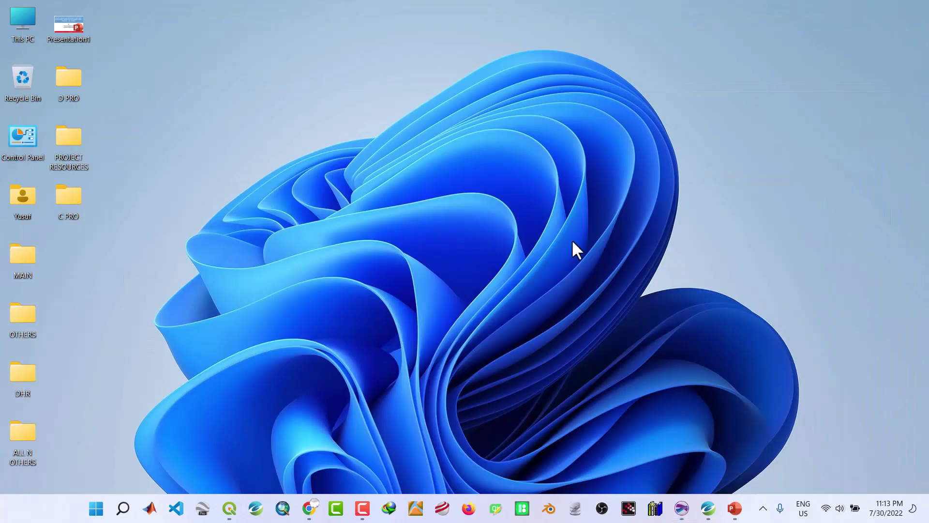
pyautogui.click(229, 508)
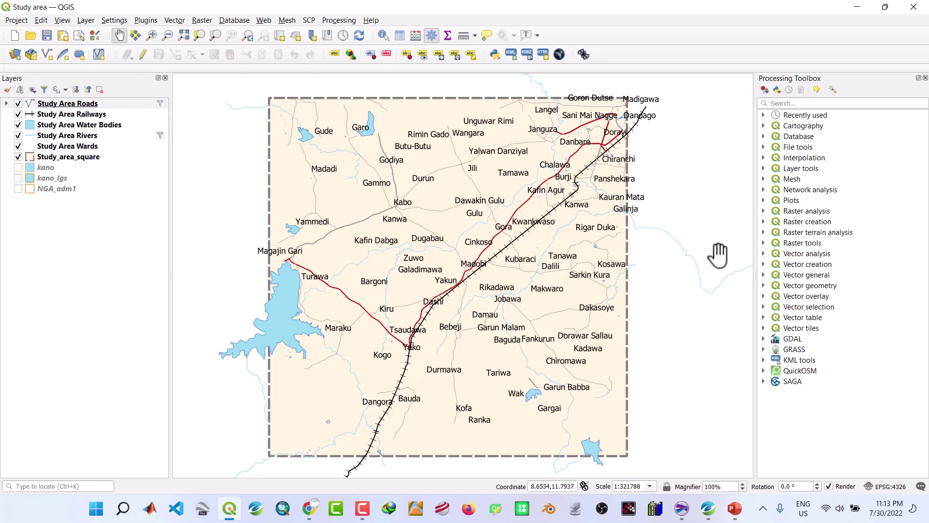
pyautogui.click(853, 4)
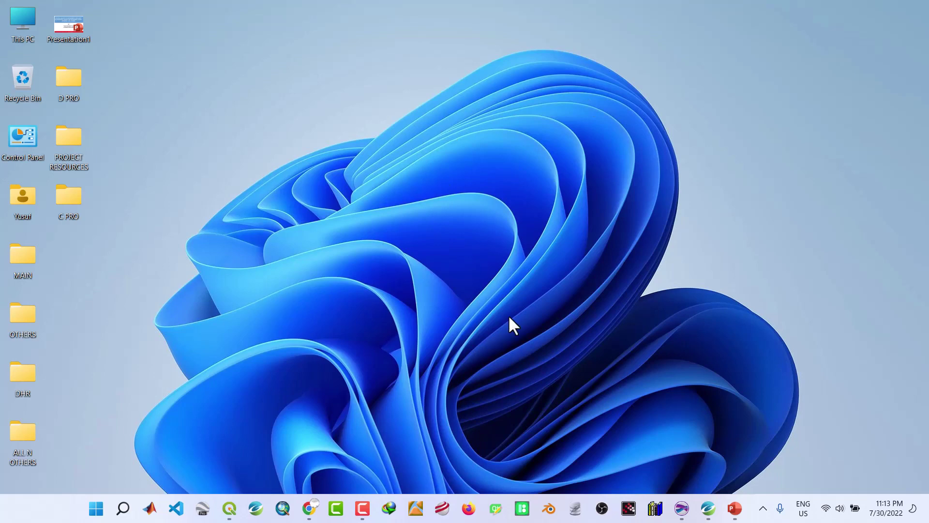
# Look through the Grid Files and NIGERIA SHAPE FILE folders inside the desktop's PROJECT RESOURCES folder, and minimise the window
pyautogui.doubleClick(65, 149)
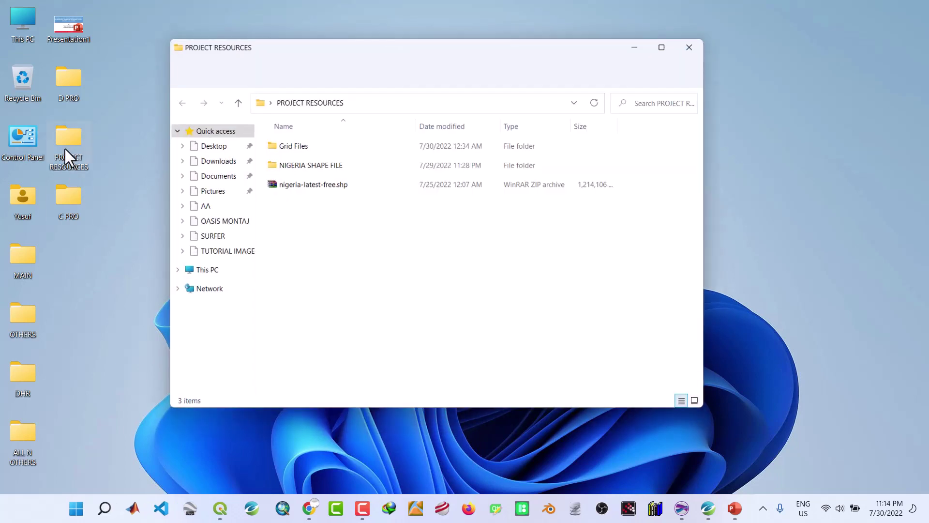
pyautogui.doubleClick(281, 145)
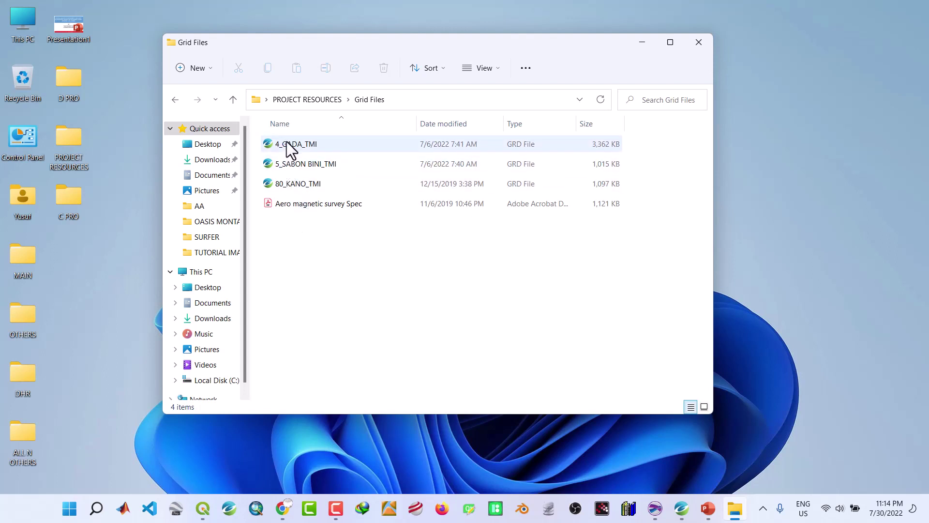
pyautogui.click(289, 183)
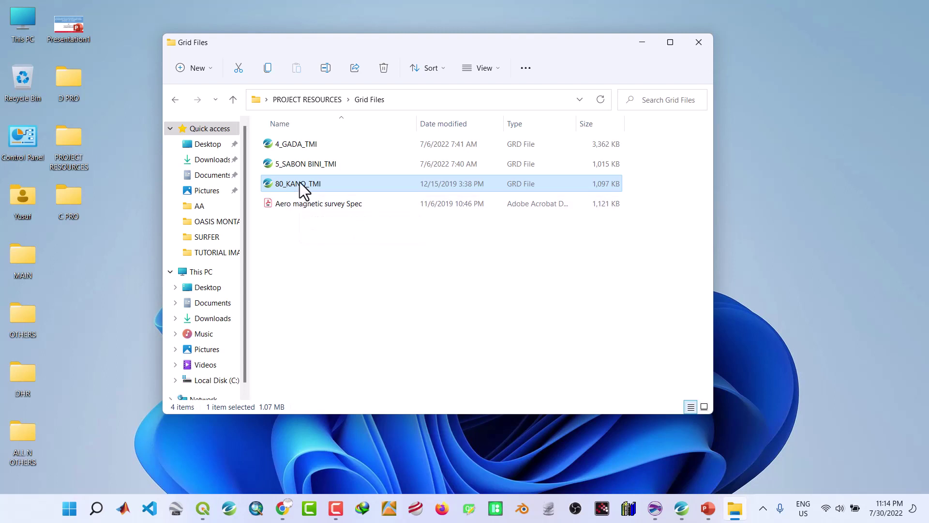
pyautogui.moveTo(300, 183)
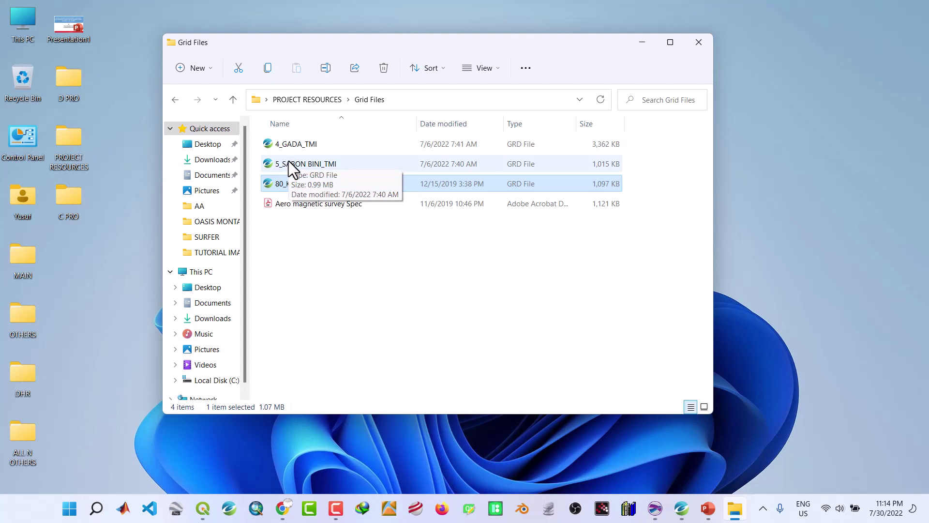
pyautogui.click(233, 100)
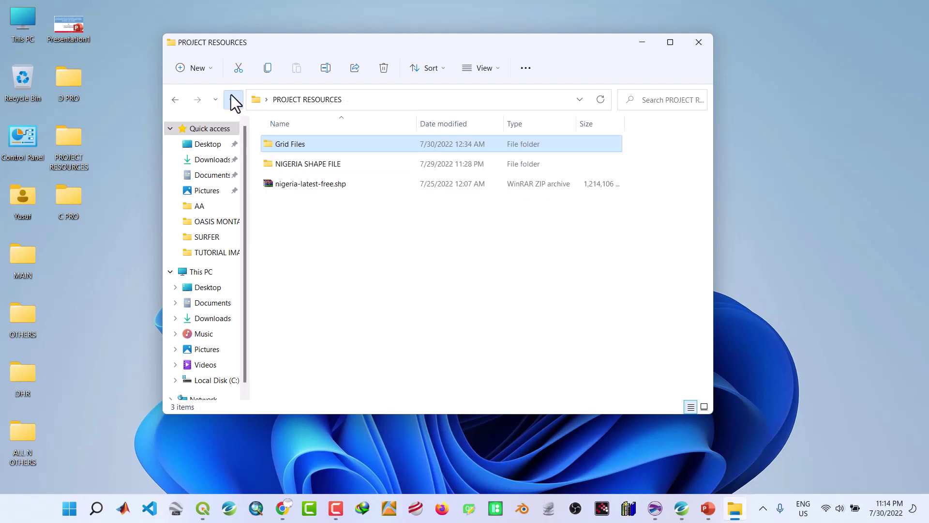
pyautogui.doubleClick(294, 163)
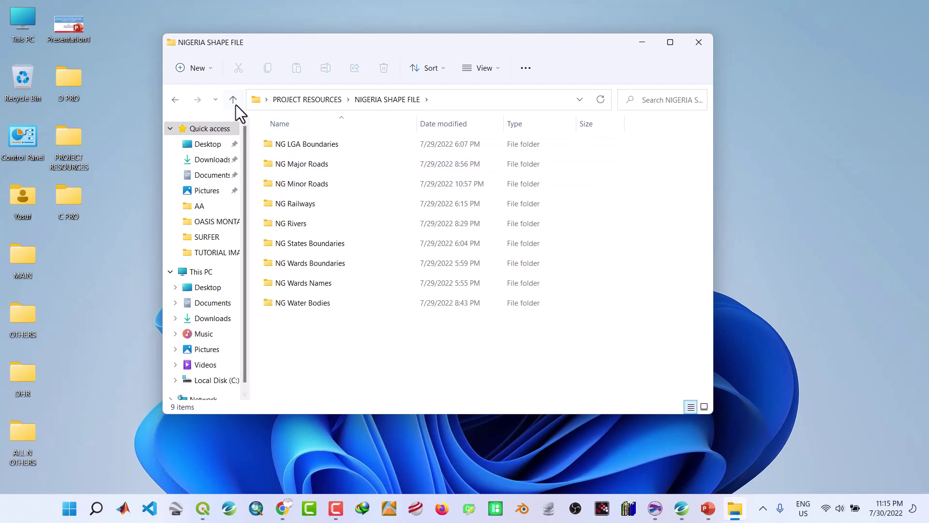
pyautogui.click(649, 47)
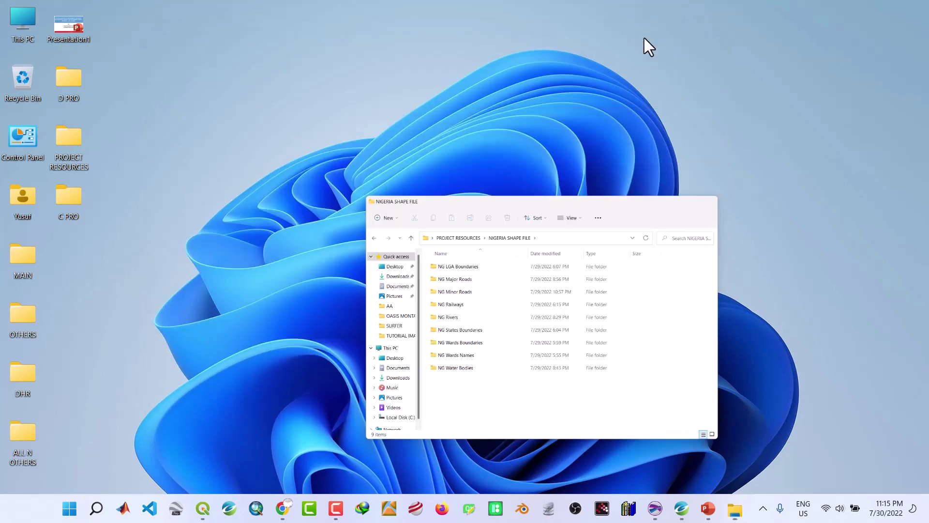
# Switch to QGIS and open the NG ShapeFiles project from the QGIS folder inside the desktop's D PRO folder
pyautogui.moveTo(681, 513)
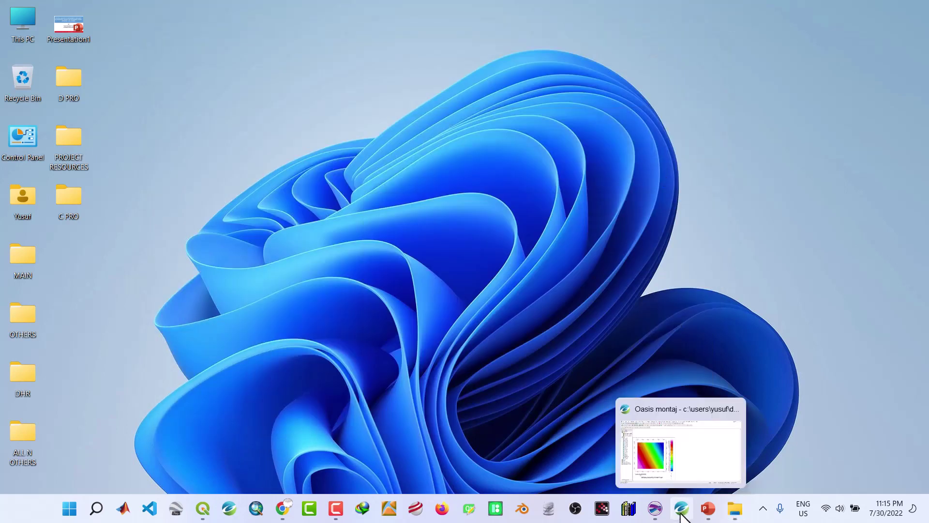
pyautogui.click(204, 510)
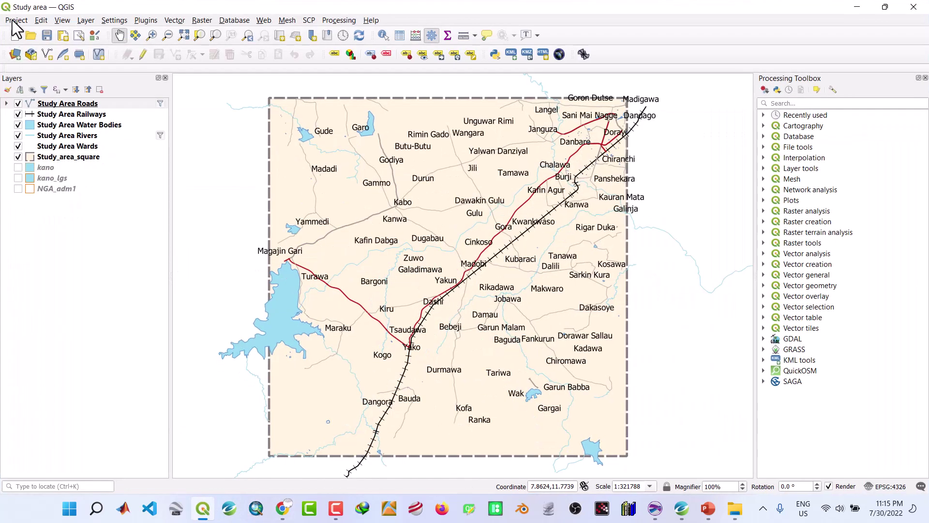
pyautogui.click(15, 21)
pyautogui.click(30, 58)
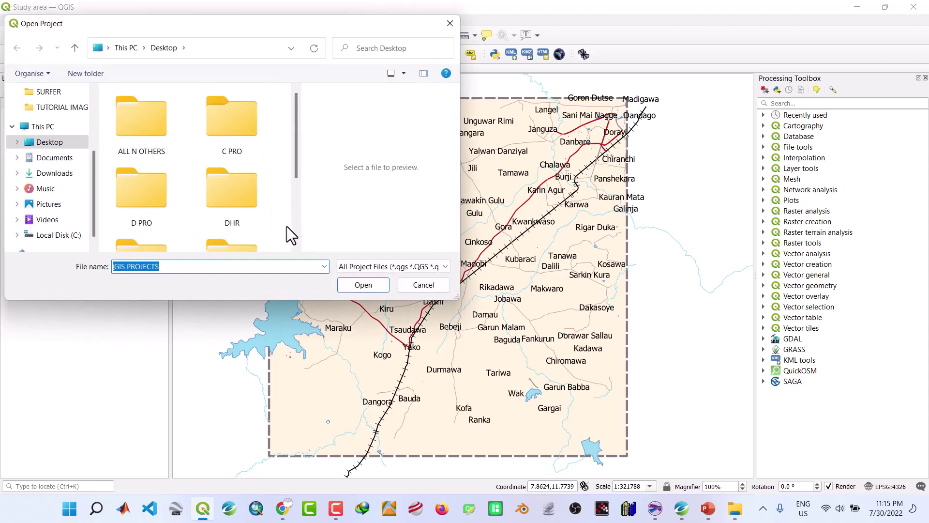
pyautogui.scroll(-3, 293, 233)
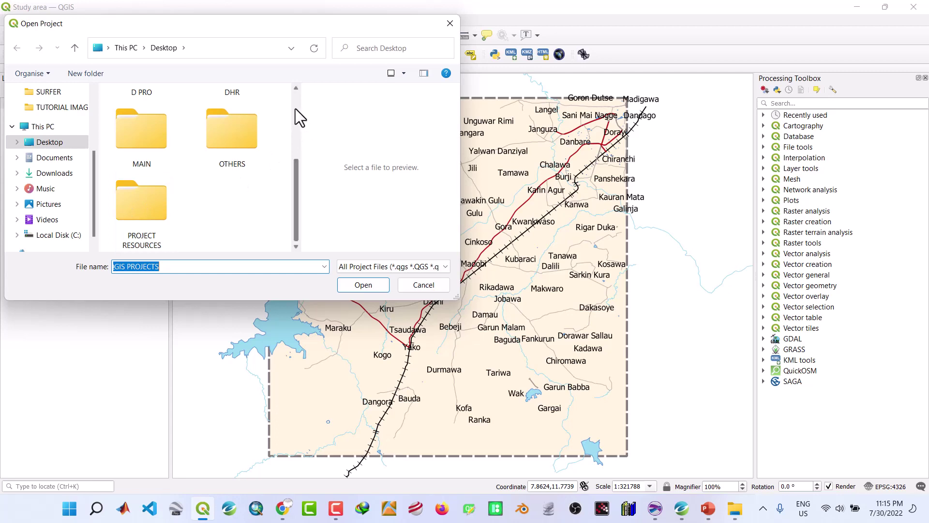
pyautogui.scroll(3, 295, 108)
pyautogui.click(149, 206)
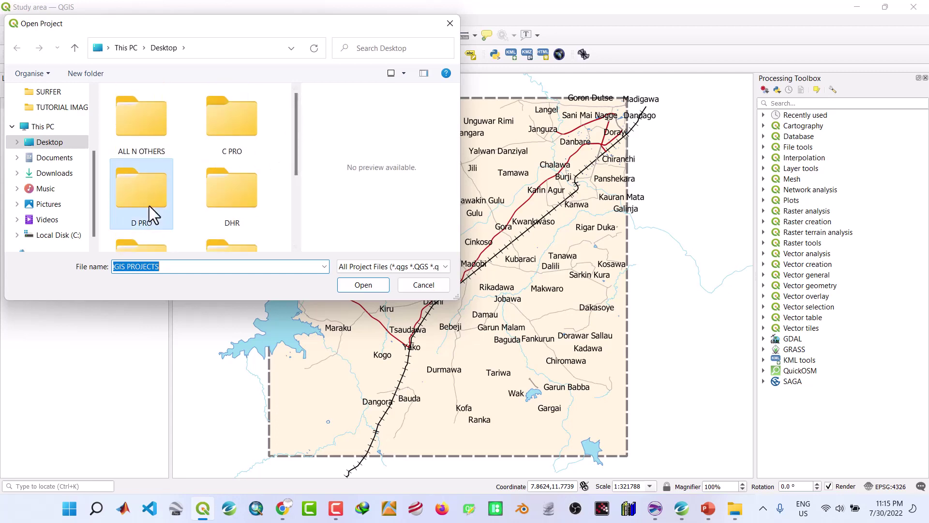
pyautogui.doubleClick(149, 205)
pyautogui.doubleClick(135, 135)
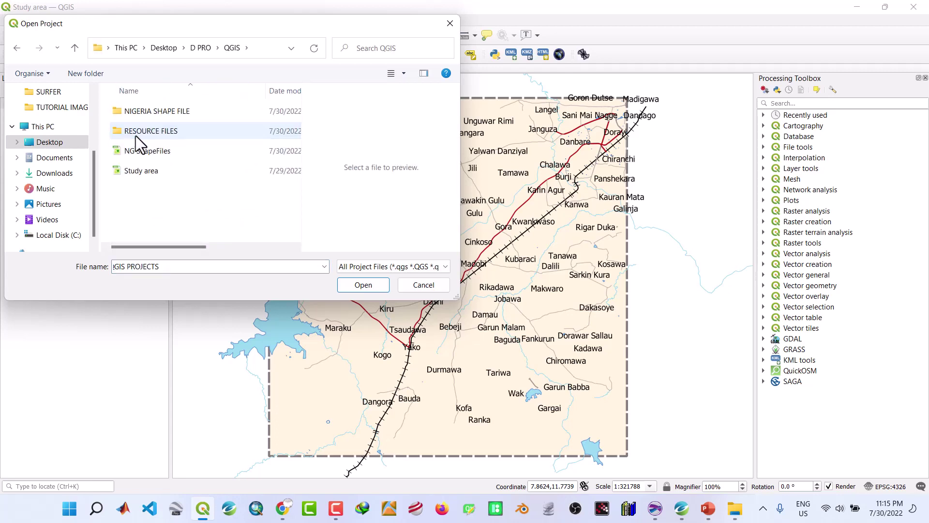
pyautogui.click(143, 153)
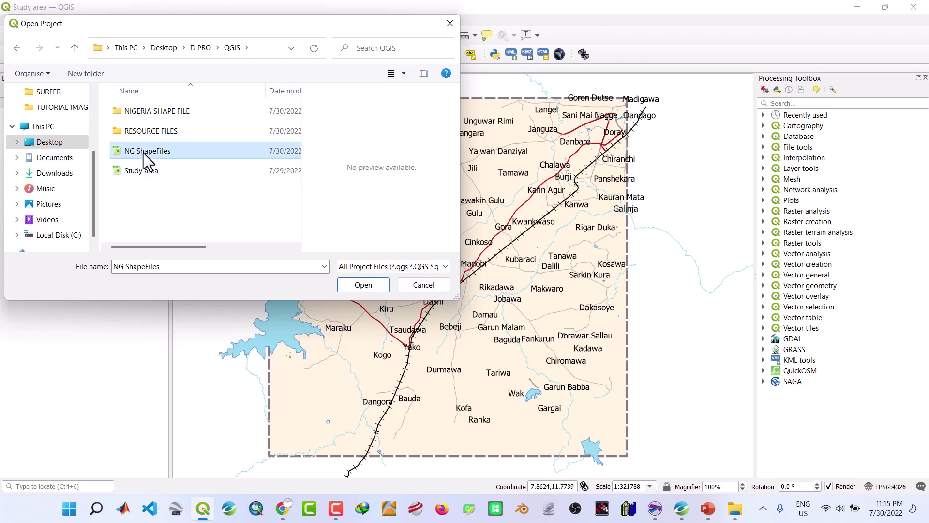
pyautogui.click(364, 286)
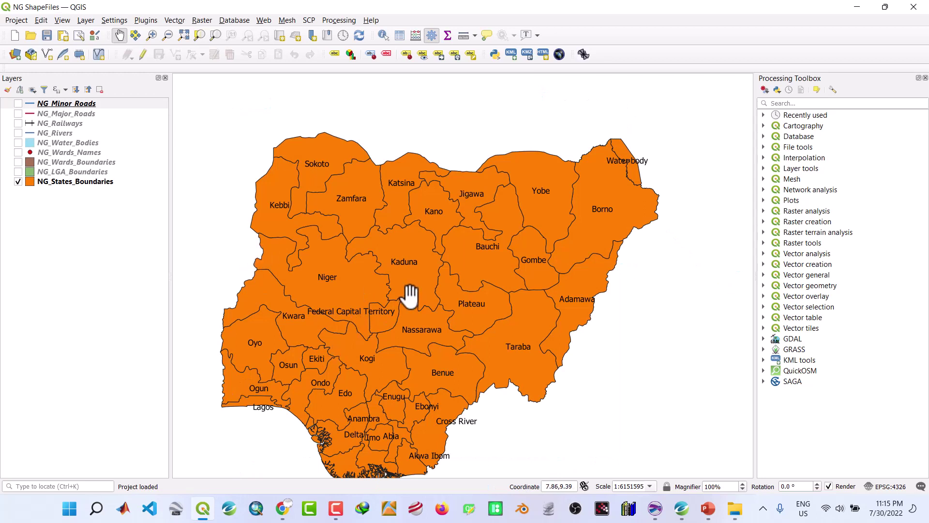
# Hide NG_States_Boundaries and view the NG_LGA_Boundaries, NG_Wards_Boundaries and NG_Wards_Names layers one at a time, hiding each after viewing
pyautogui.moveTo(410, 295); pyautogui.dragTo(415, 266)
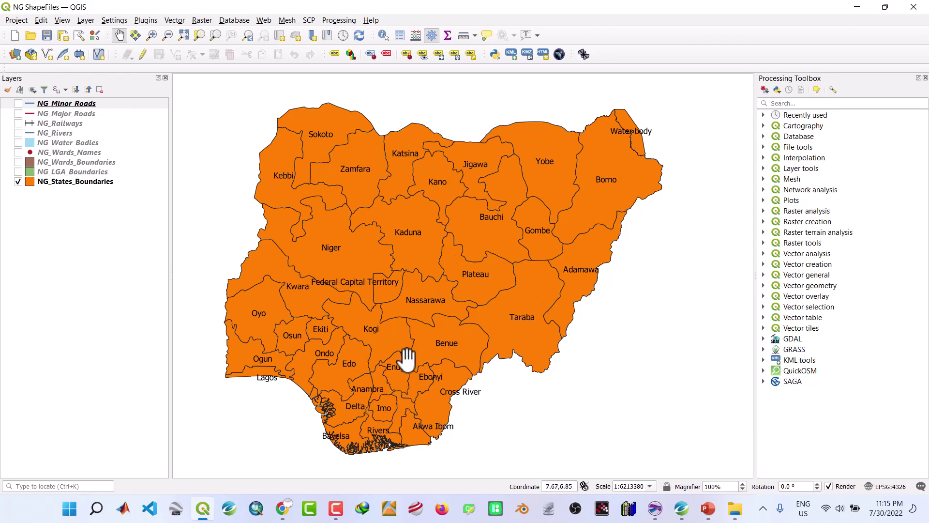
pyautogui.click(17, 182)
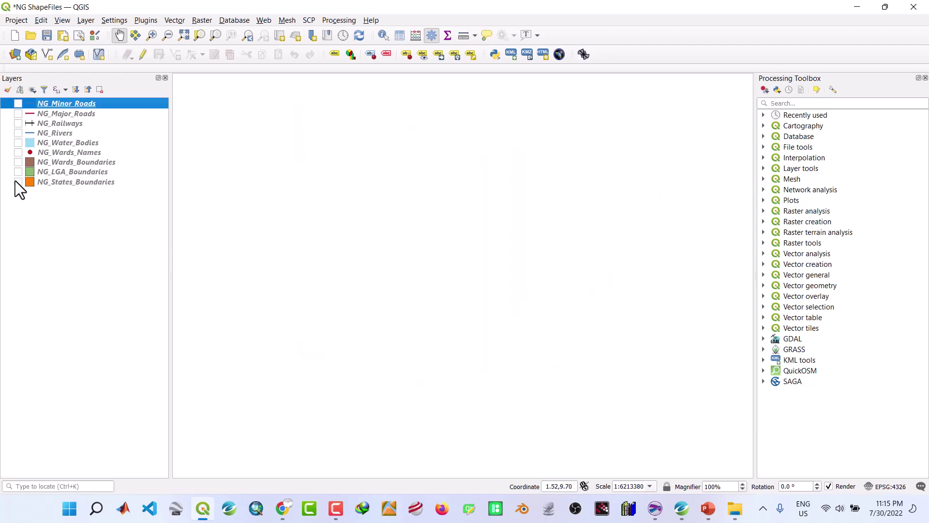
pyautogui.click(18, 171)
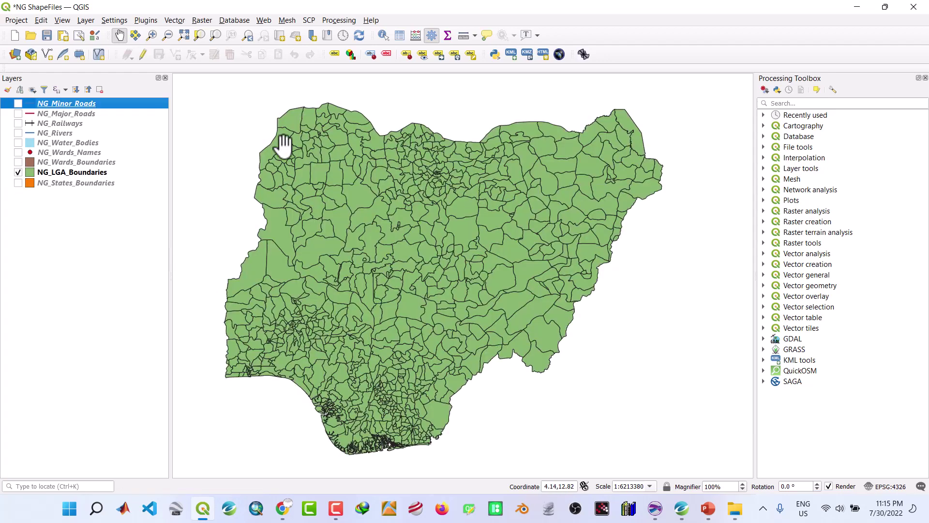
pyautogui.click(18, 171)
pyautogui.click(18, 162)
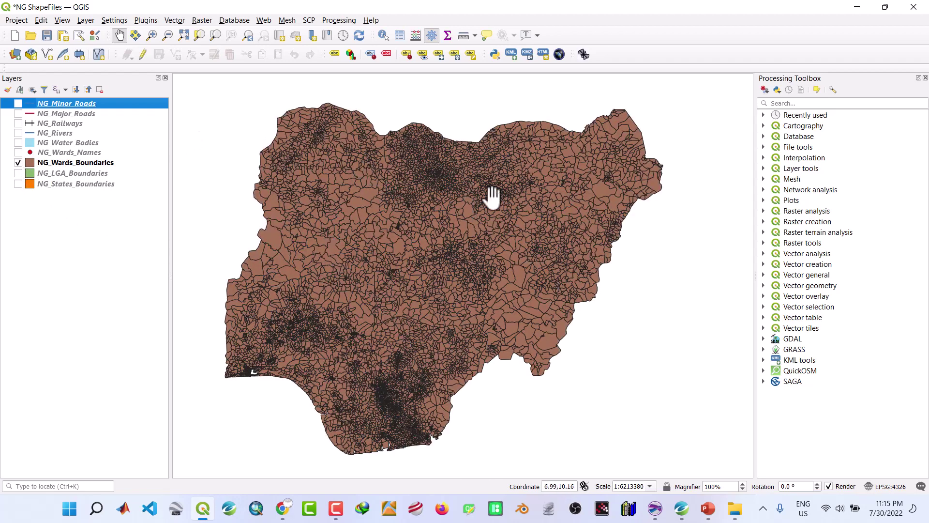
pyautogui.click(22, 161)
pyautogui.click(18, 152)
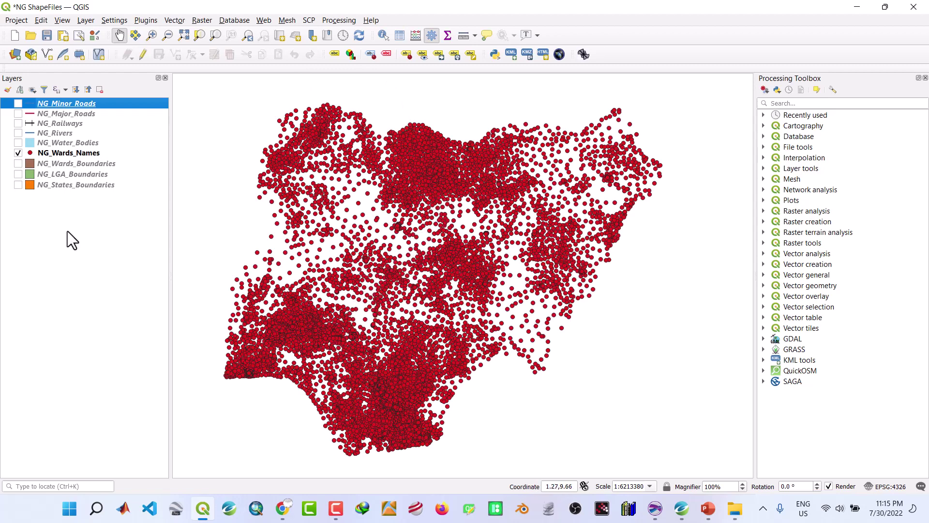
pyautogui.click(18, 152)
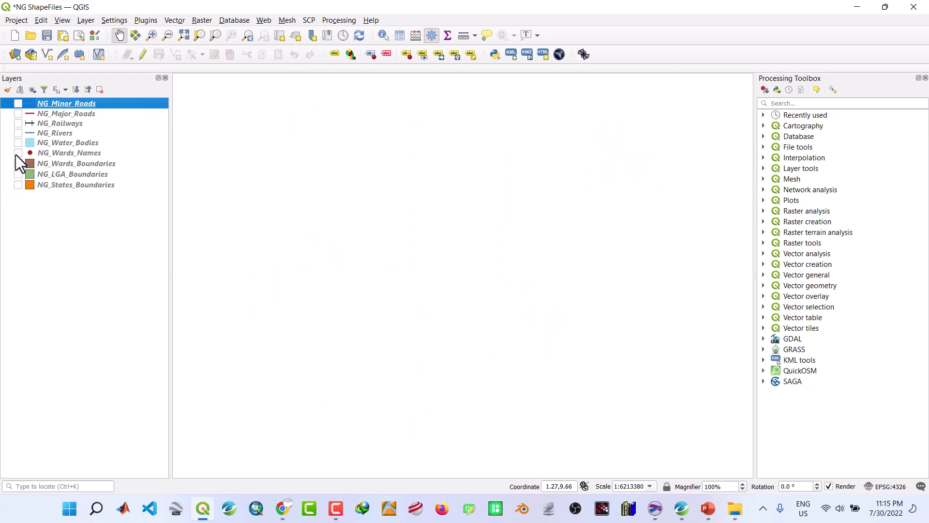
# View the NG_Water_Bodies, NG_Rivers and NG_Railways layers one at a time, hiding each after viewing
pyautogui.click(18, 143)
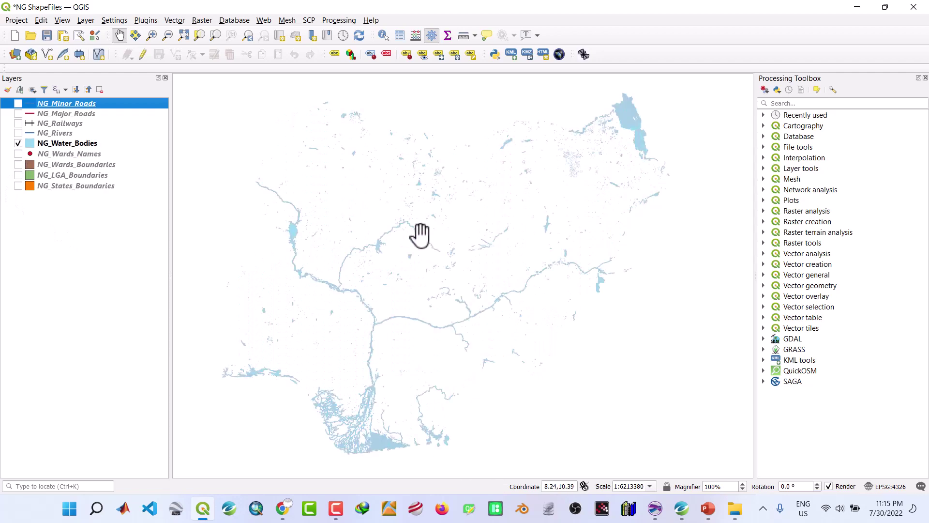
pyautogui.click(18, 143)
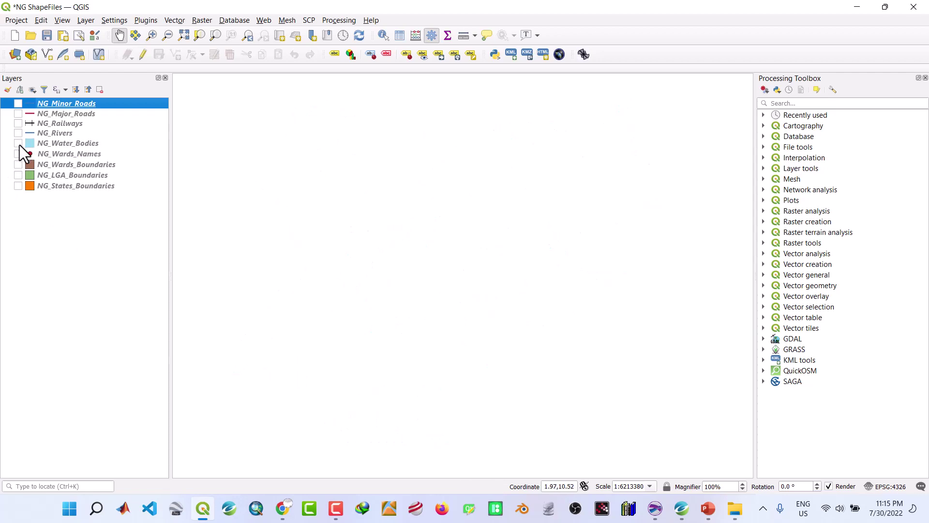
pyautogui.click(18, 133)
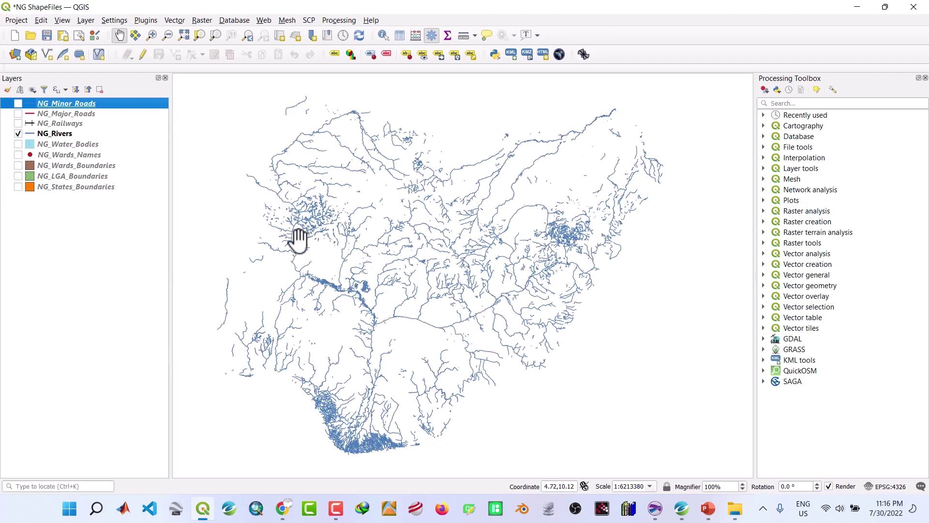
pyautogui.click(17, 133)
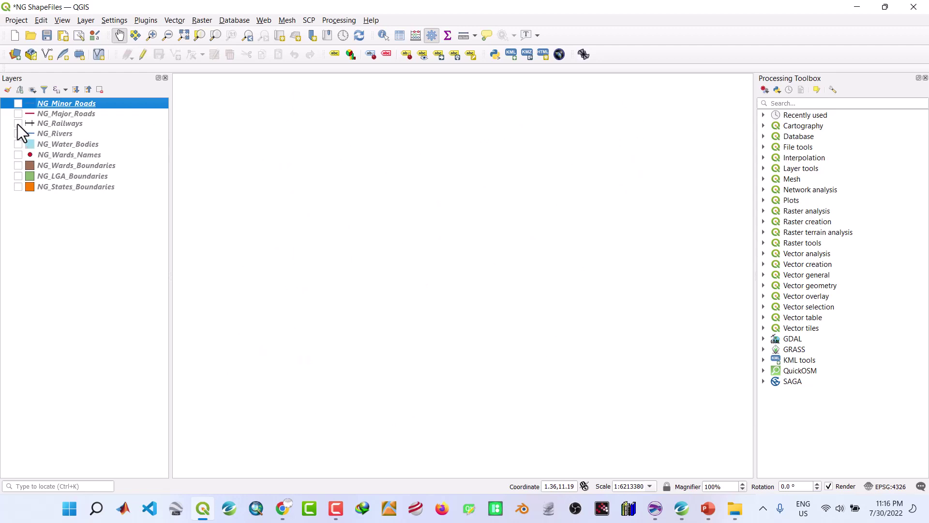
pyautogui.click(17, 123)
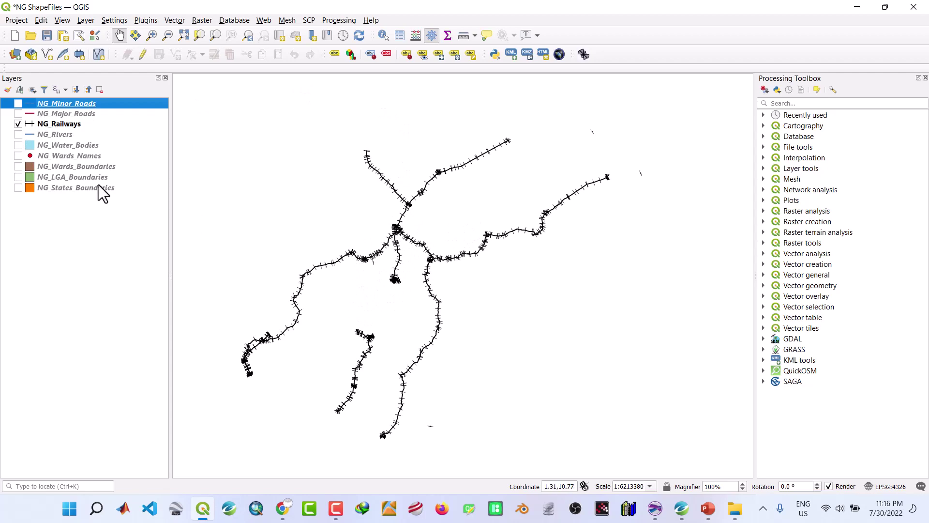
pyautogui.click(18, 123)
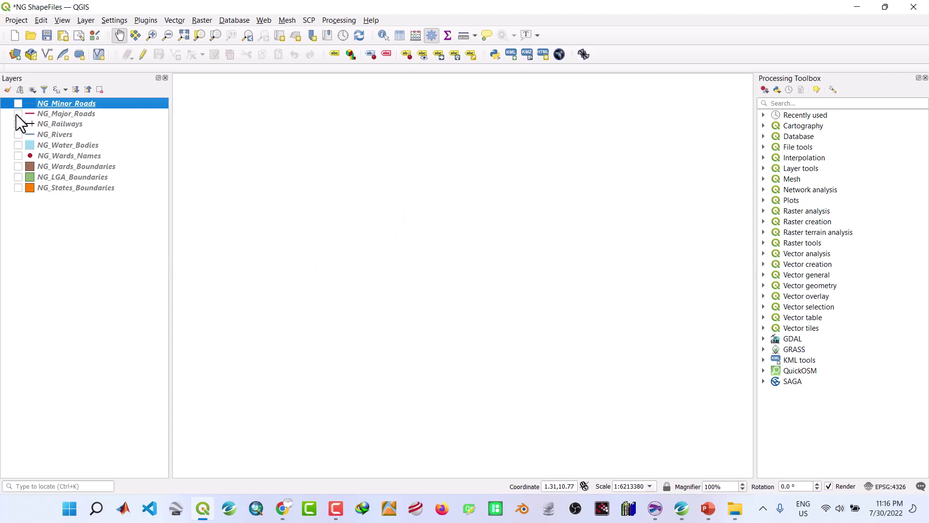
# View the NG_Major_Roads and NG_Minor_Roads layers individually, show only NG_States_Boundaries again, and minimise the program
pyautogui.click(18, 113)
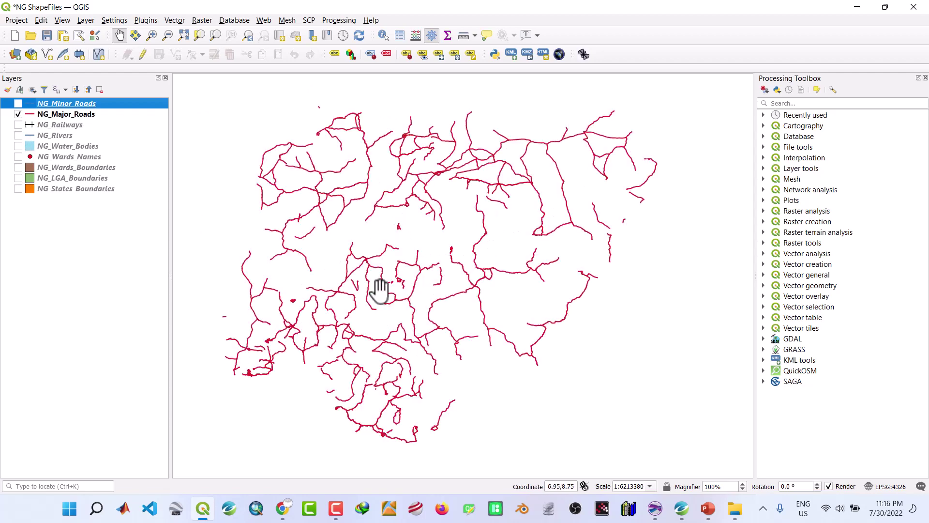
pyautogui.click(18, 113)
pyautogui.click(18, 103)
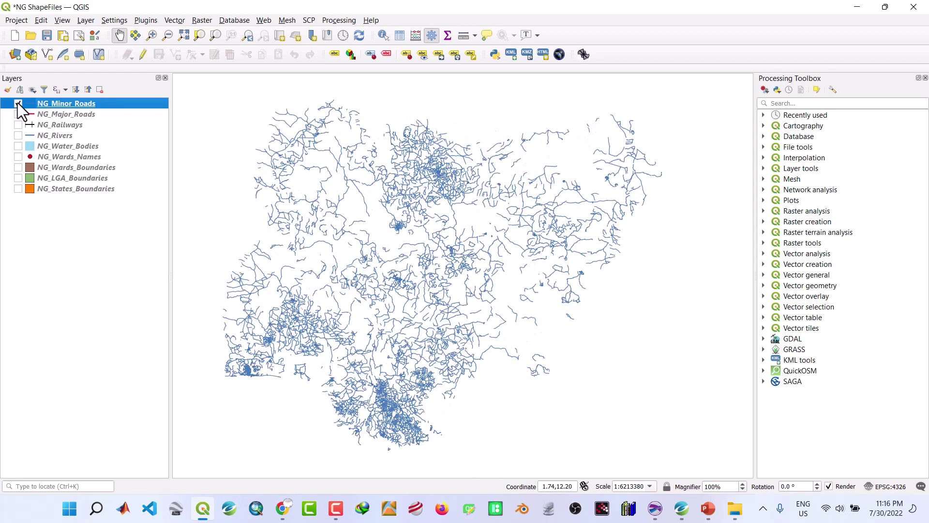
pyautogui.click(17, 103)
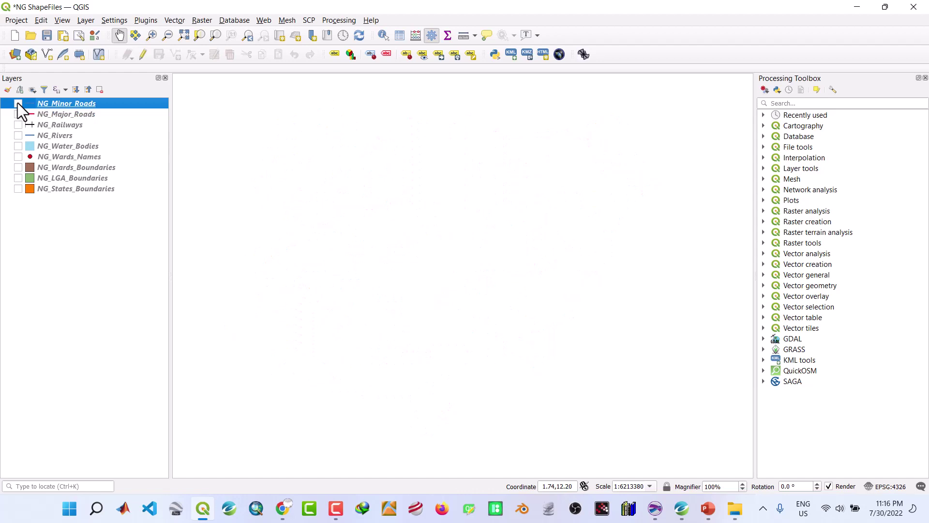
pyautogui.click(17, 189)
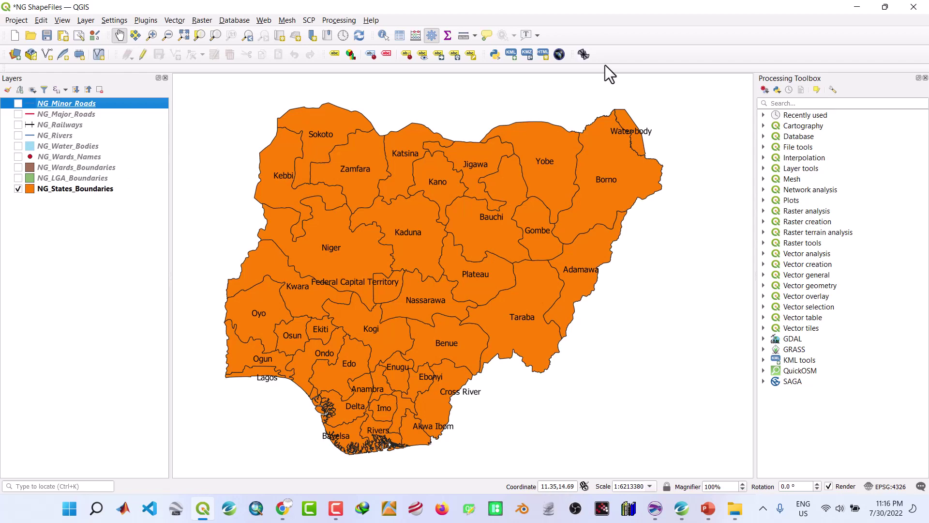
pyautogui.click(848, 8)
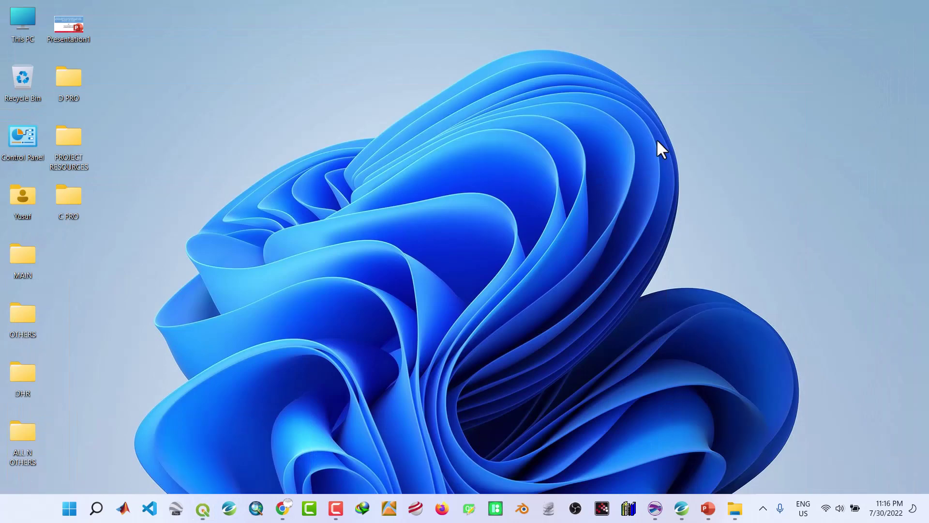
# Switch to Chrome and look through the creator's Buy Me a Coffee home page, including the introduction and support form
pyautogui.click(285, 515)
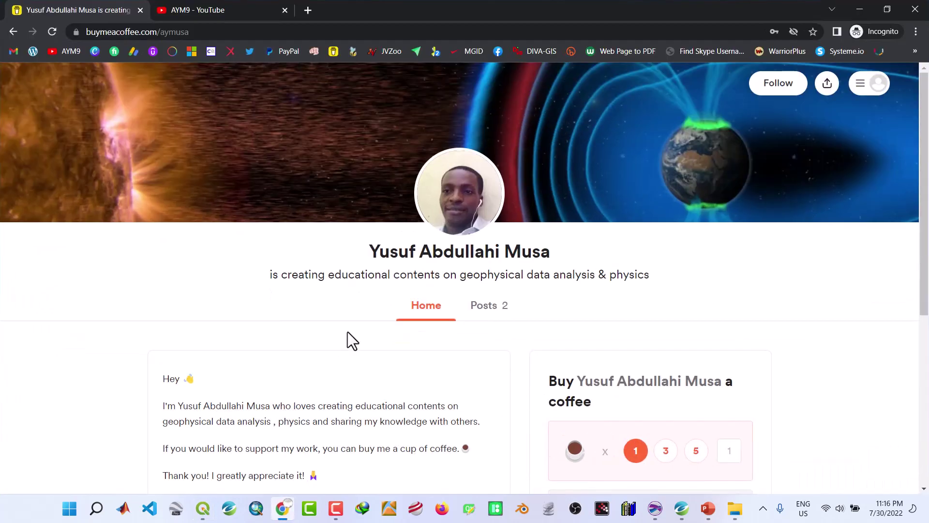
pyautogui.scroll(-3, 300, 338)
pyautogui.scroll(-2, 300, 337)
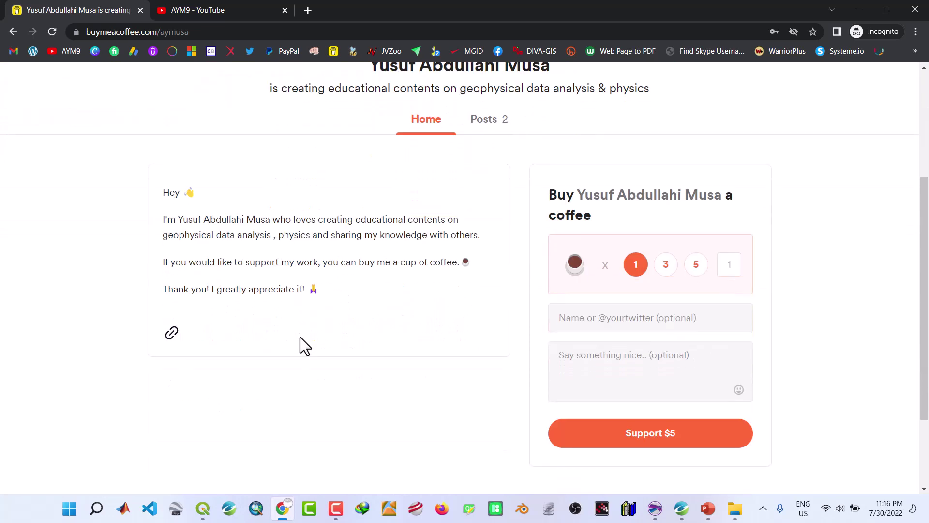
pyautogui.scroll(-2, 300, 337)
pyautogui.scroll(1, 300, 337)
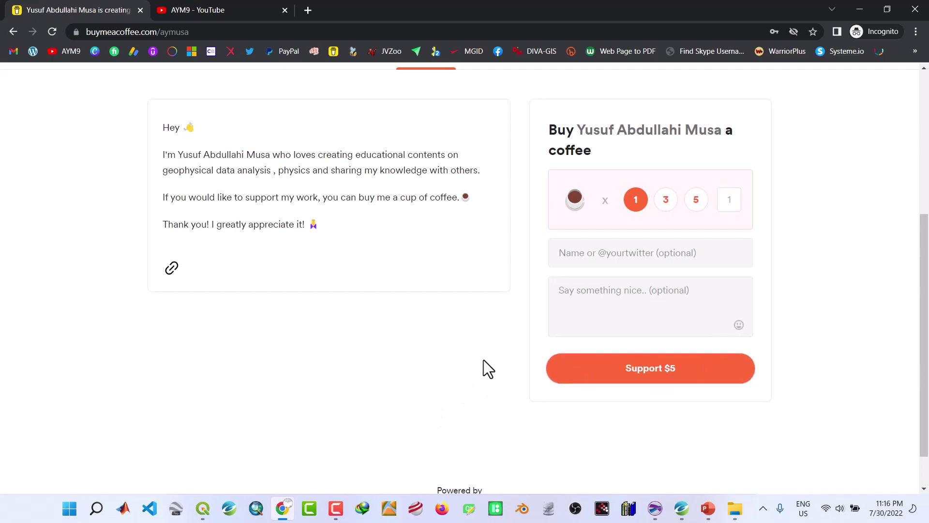
pyautogui.scroll(4, 474, 358)
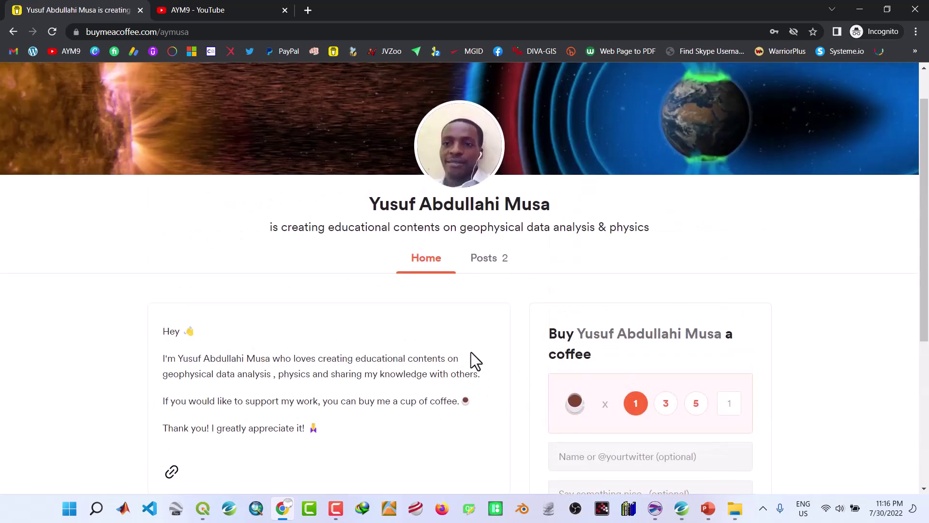
# Review the creator's Buy Me a Coffee posts on Nigeria shapefiles and aeromagnetic data sheets, and switch to the open AYM9 YouTube page
pyautogui.click(483, 266)
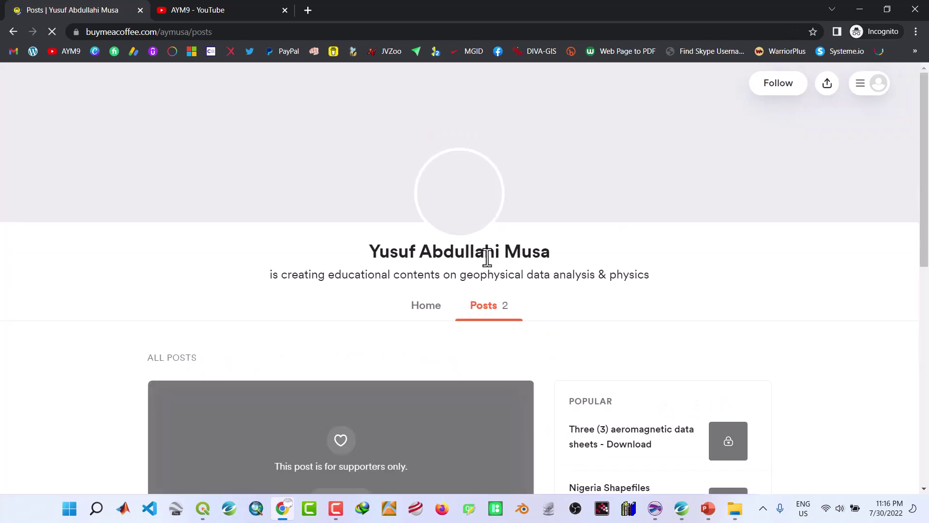
pyautogui.scroll(-3, 294, 318)
pyautogui.scroll(-4, 293, 319)
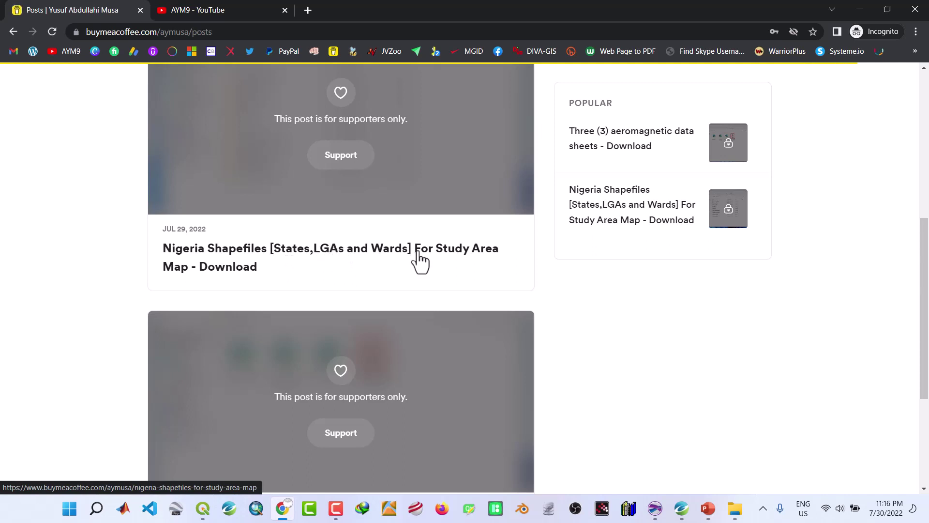
pyautogui.scroll(-1, 249, 270)
pyautogui.scroll(-2, 248, 269)
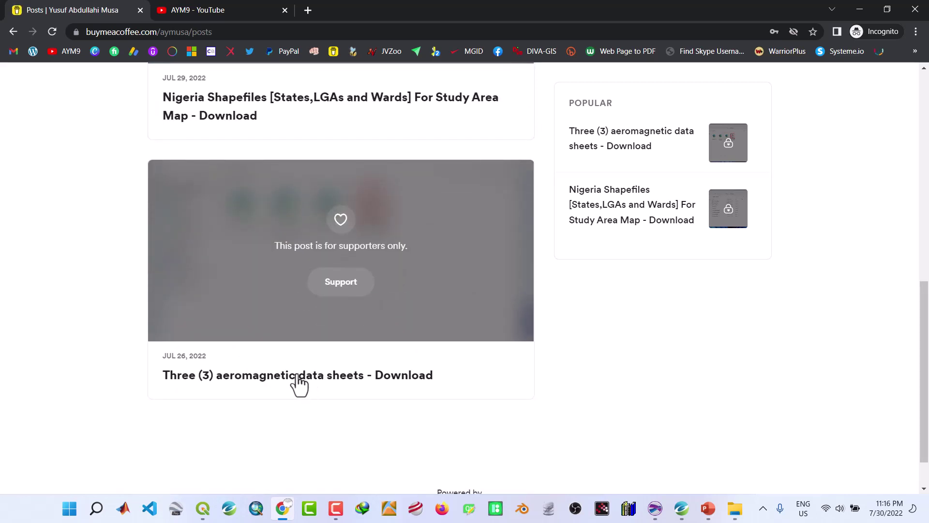
pyautogui.scroll(6, 555, 310)
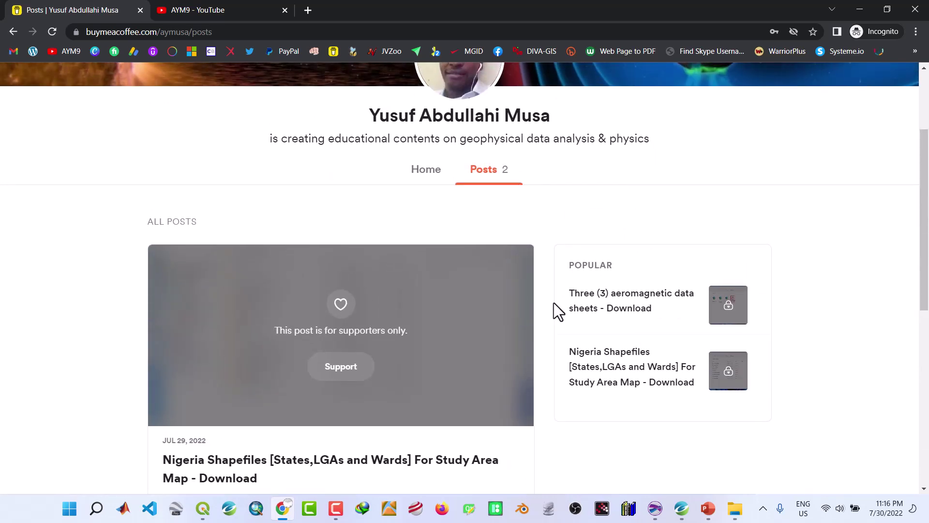
pyautogui.scroll(2, 553, 303)
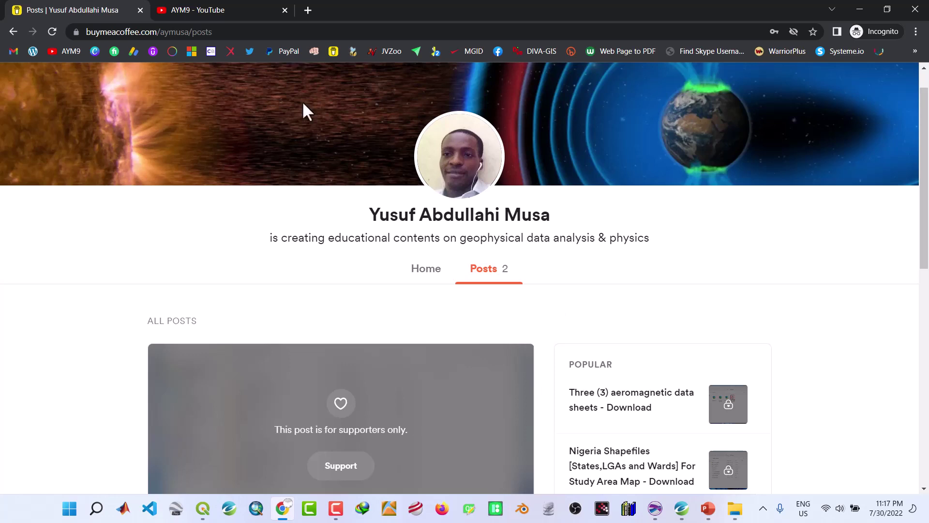
pyautogui.click(174, 6)
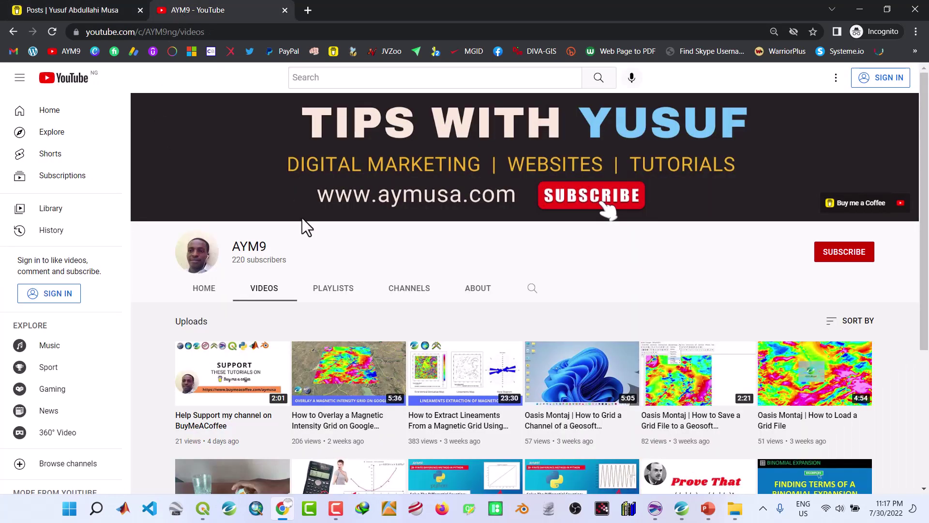